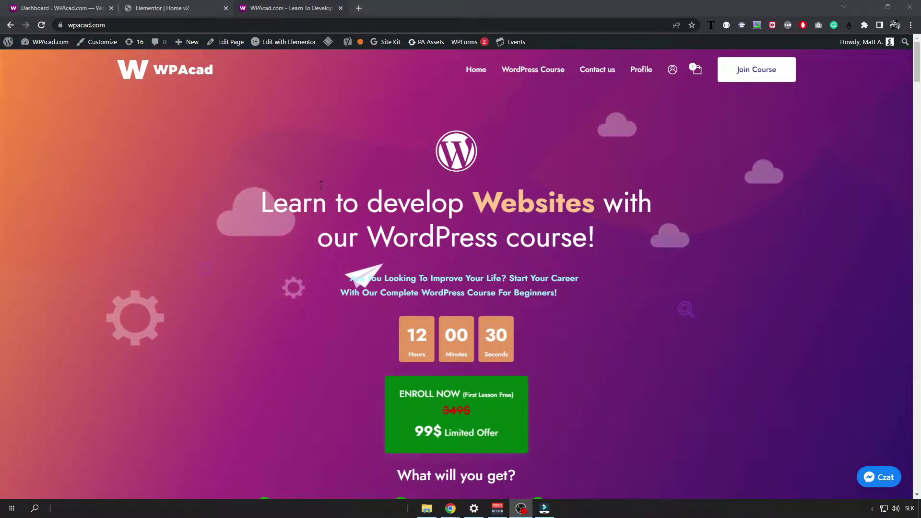
Step: Scroll the homepage down to the 'What you get in return?' ROI and hourly pay tables
scroll(321, 186, down, 8)
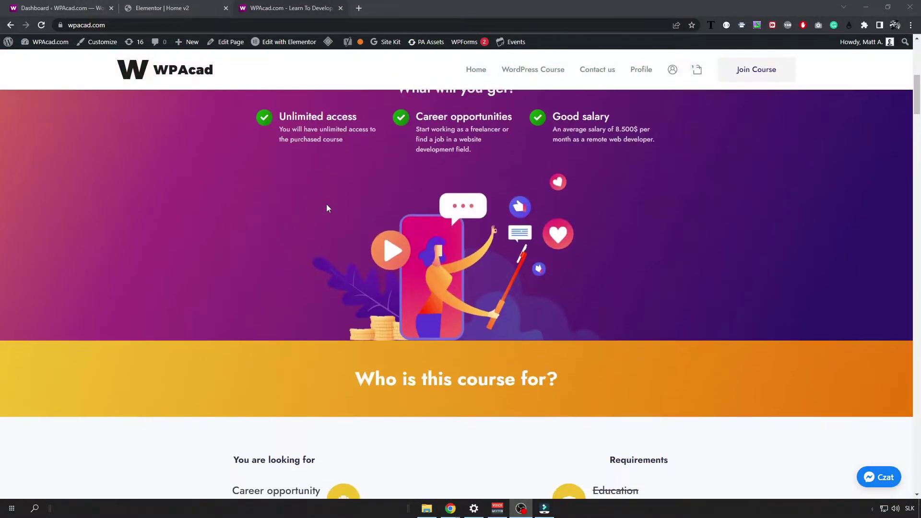
scroll(327, 208, down, 18)
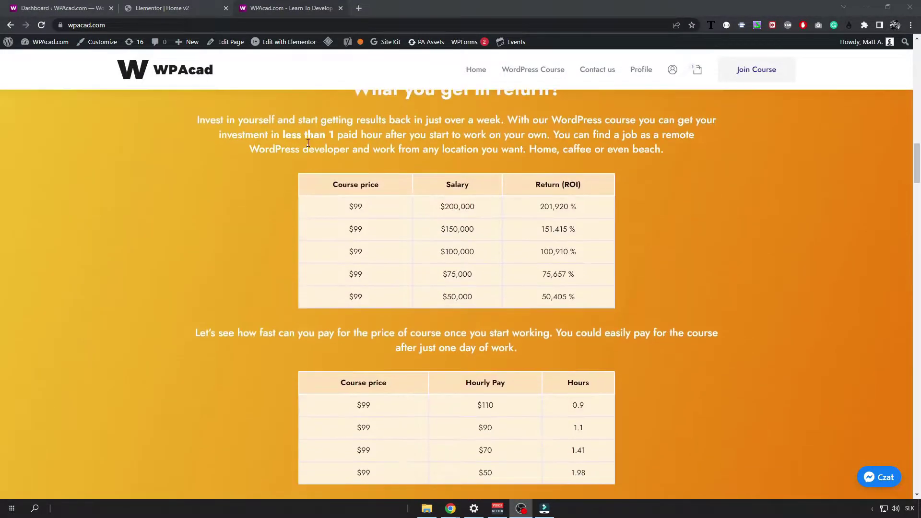
scroll(308, 143, down, 3)
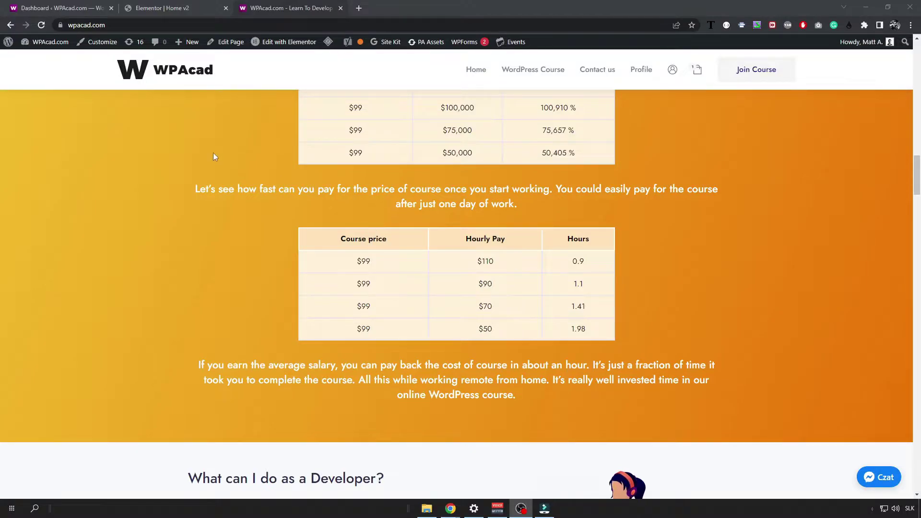
Step: Go to Plugins > Add New in the WordPress dashboard
click(45, 8)
scroll(65, 245, down, 2)
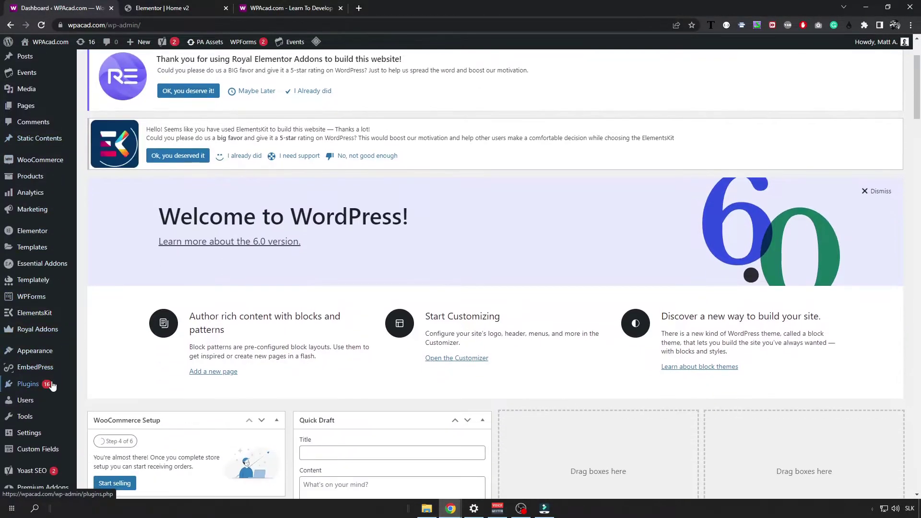
mouse_move(52, 386)
click(133, 402)
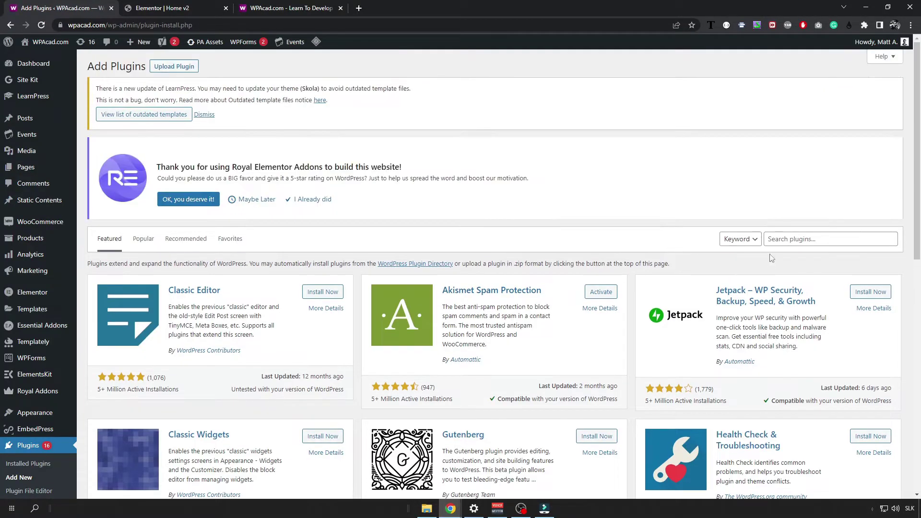
Step: Search plugins for 'elementor table' and find the active Table Addons for Elementor
click(783, 238)
text(elementor table)
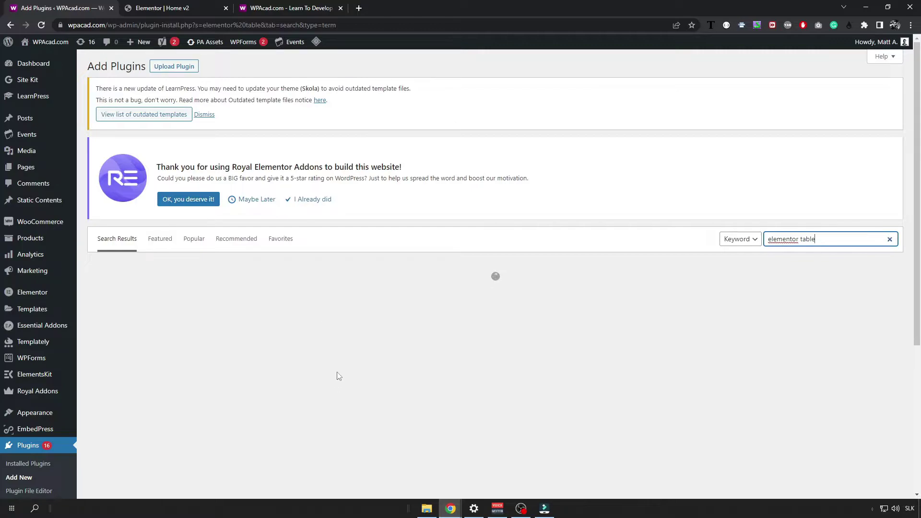
scroll(475, 244, down, 4)
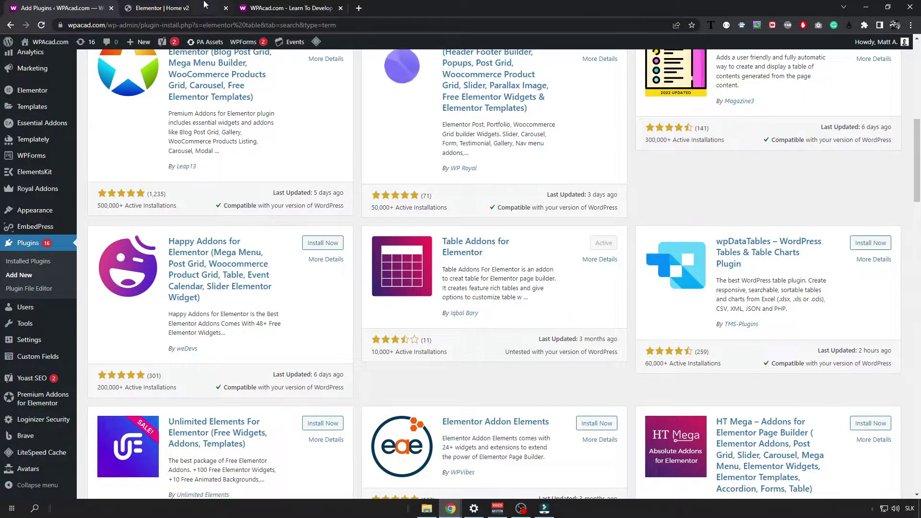
Step: Search Elementor widgets for 'table' and place a Table widget below the payback paragraph
click(187, 7)
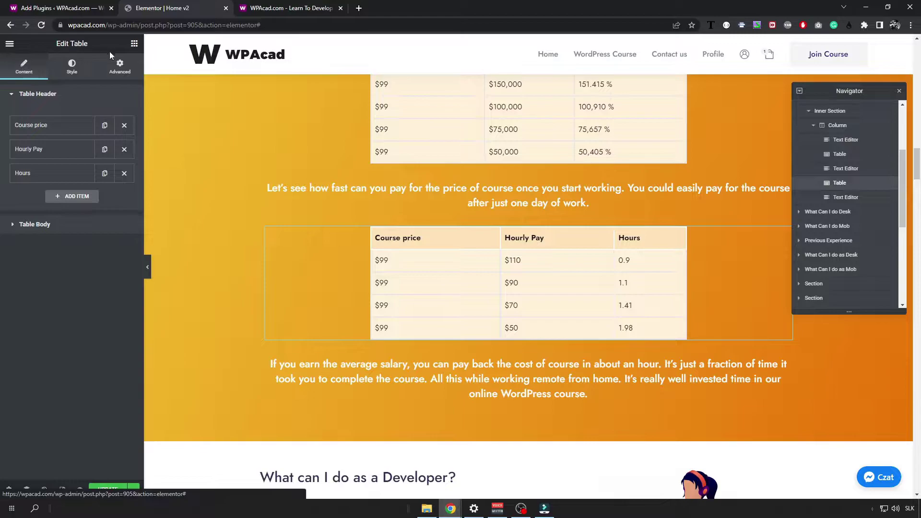
click(10, 44)
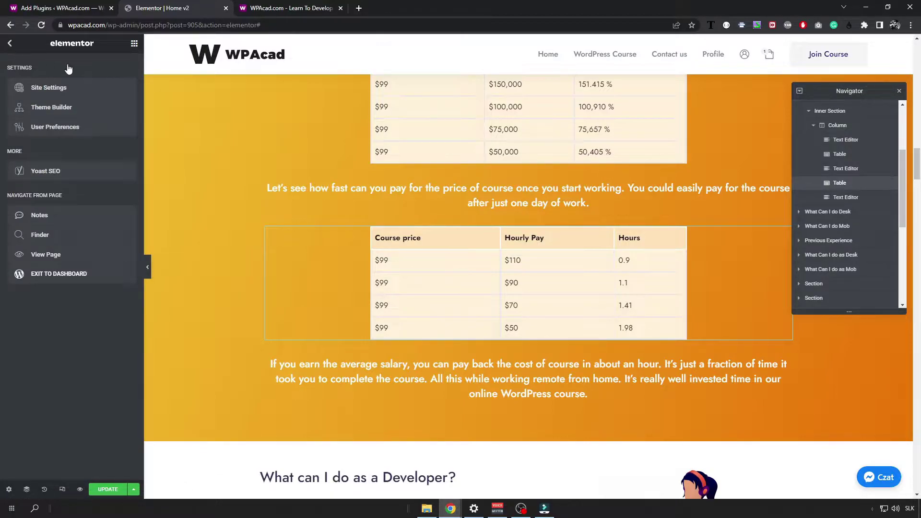
click(10, 45)
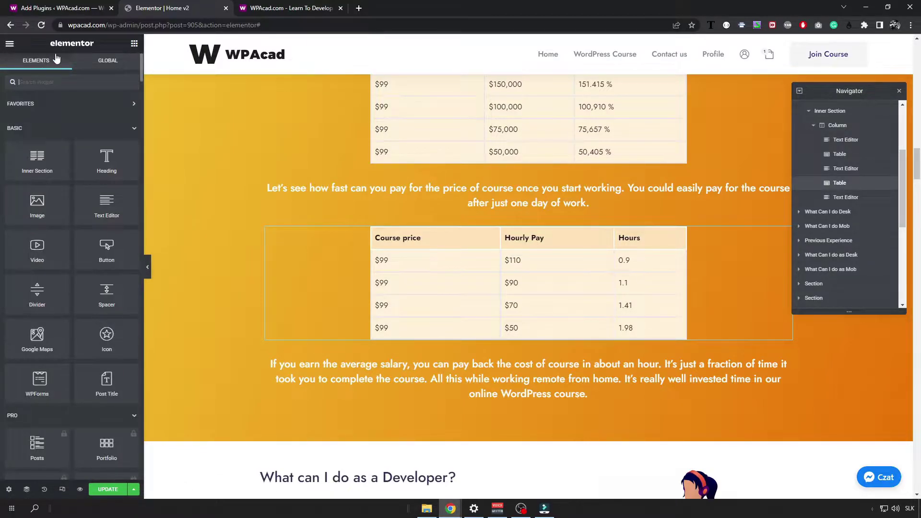
text(table)
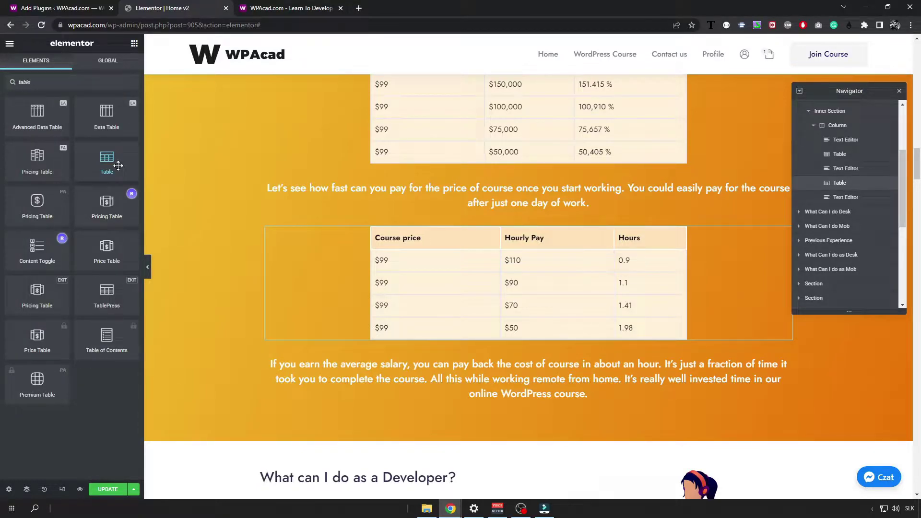
drag(118, 165, 553, 411)
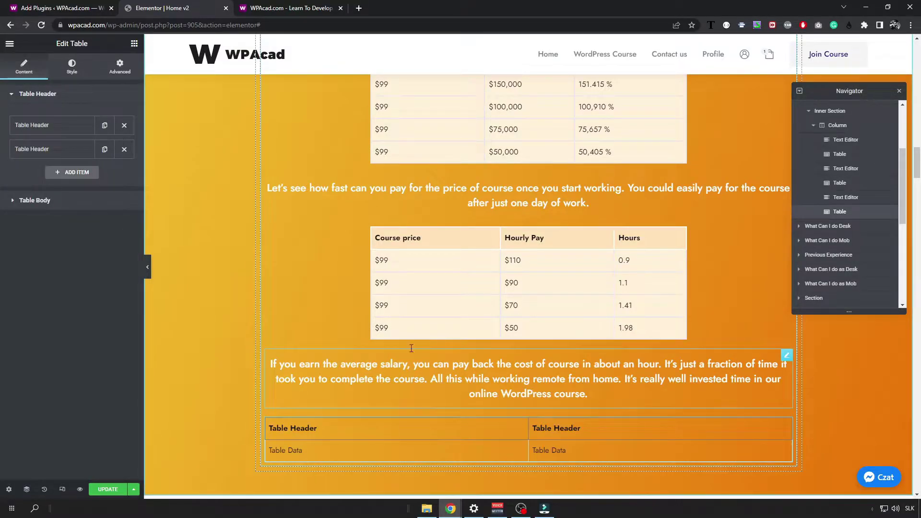
Step: Unlink the table's margins and set right and left margins to 15 on desktop
click(115, 66)
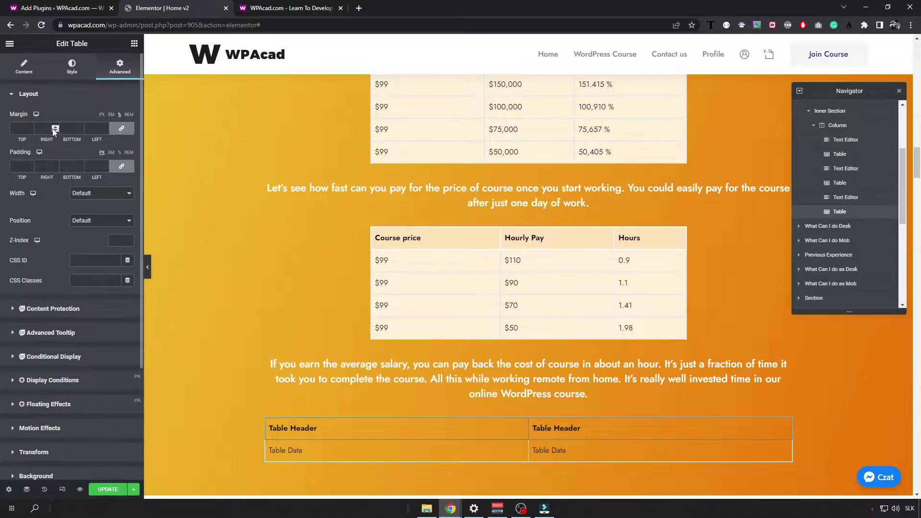
click(121, 128)
text(15)
double_click(92, 128)
text(15)
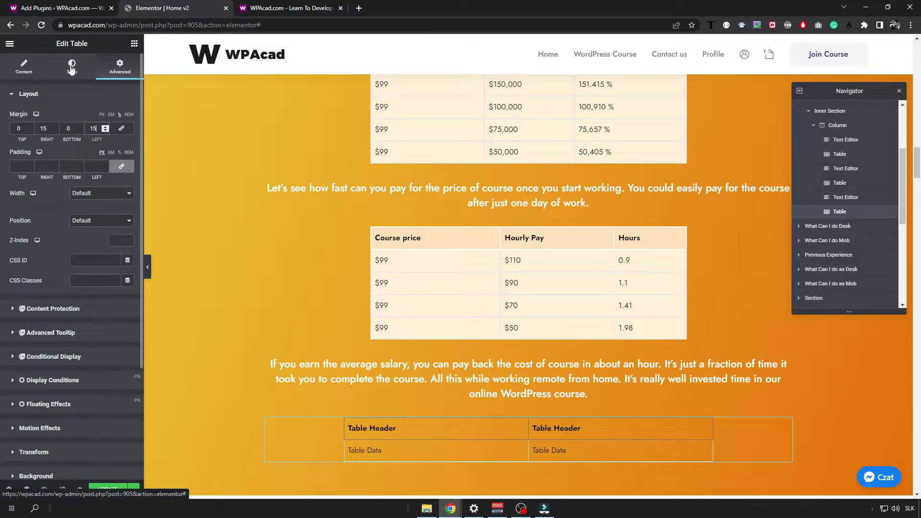
Step: Set the table's margin to 0 for the mobile view
click(35, 117)
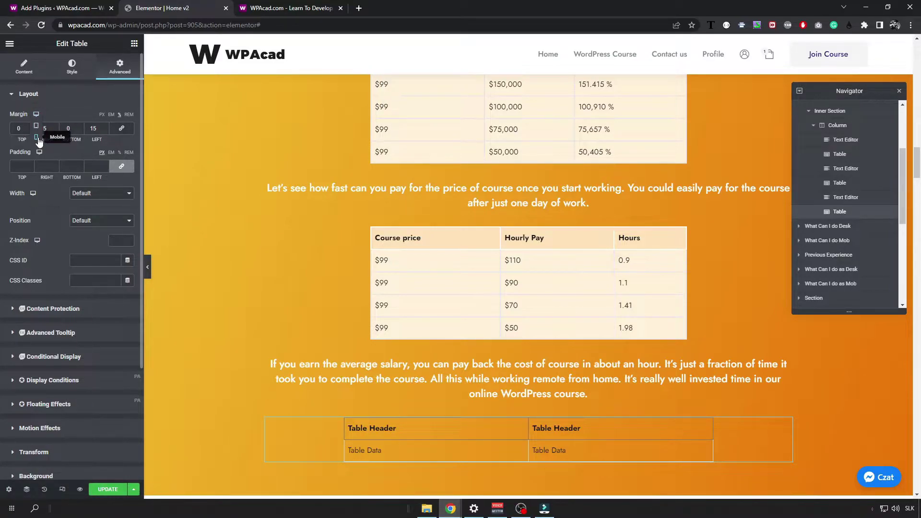
click(38, 138)
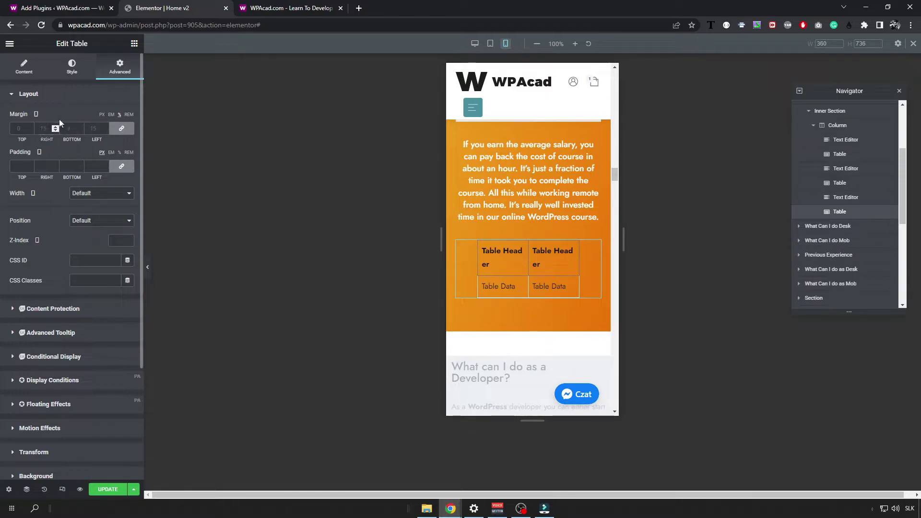
click(47, 128)
text(0)
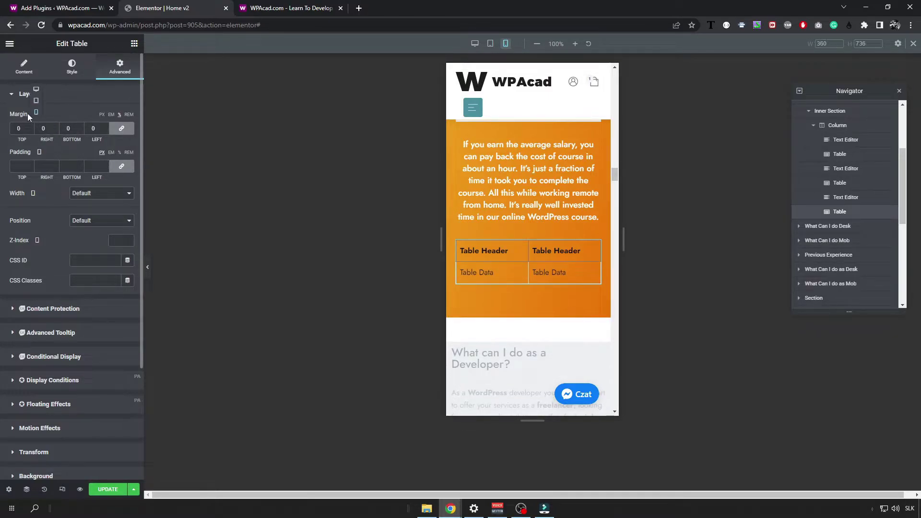
click(36, 100)
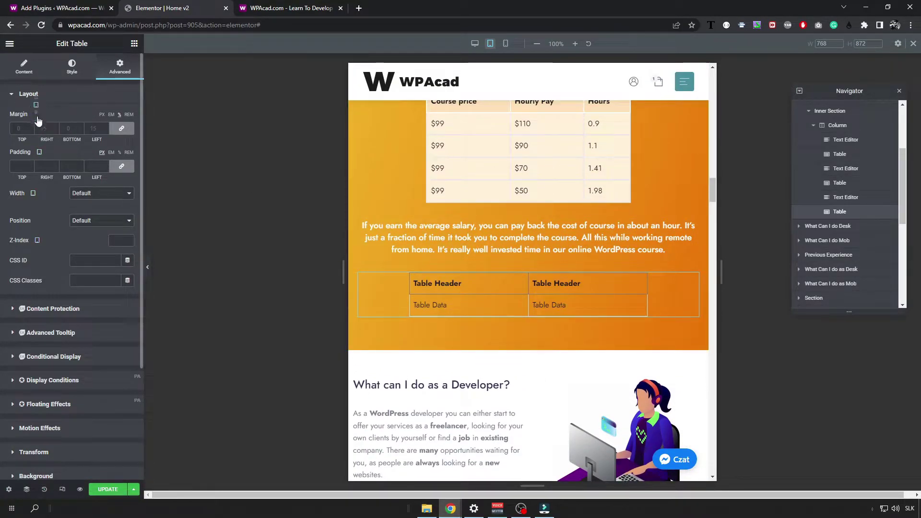
Step: Set the Table Header Style background colour to a light peach #FFDCA1
click(36, 98)
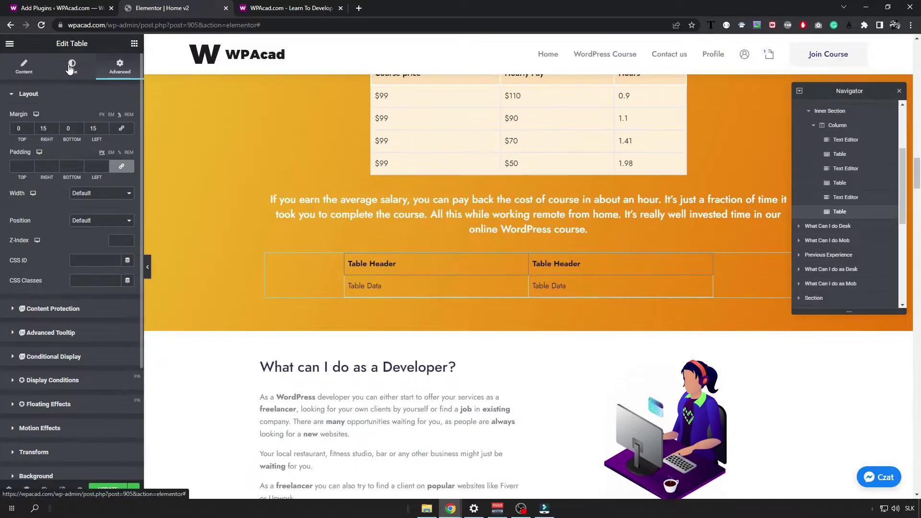
click(44, 71)
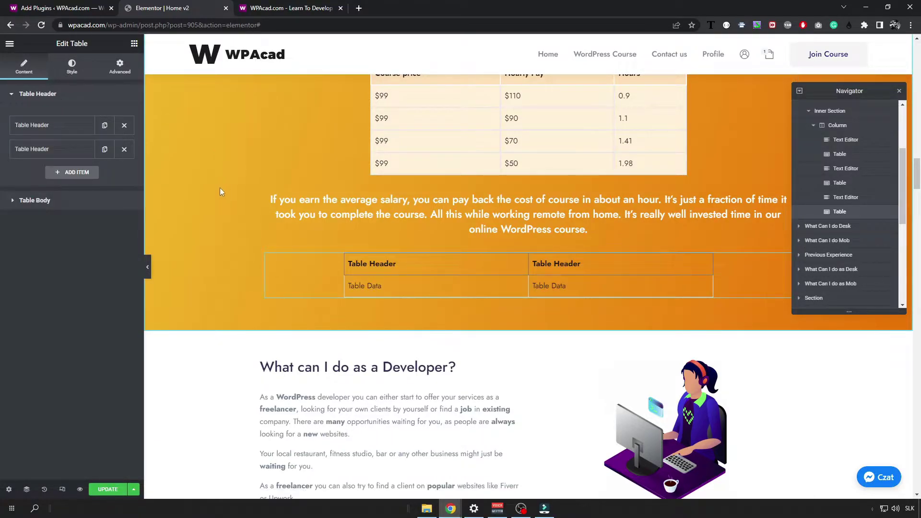
click(67, 70)
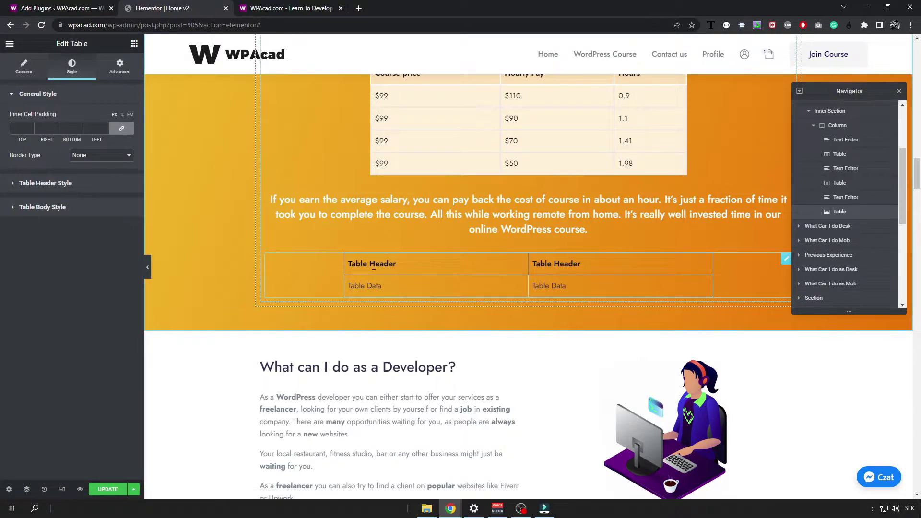
click(52, 183)
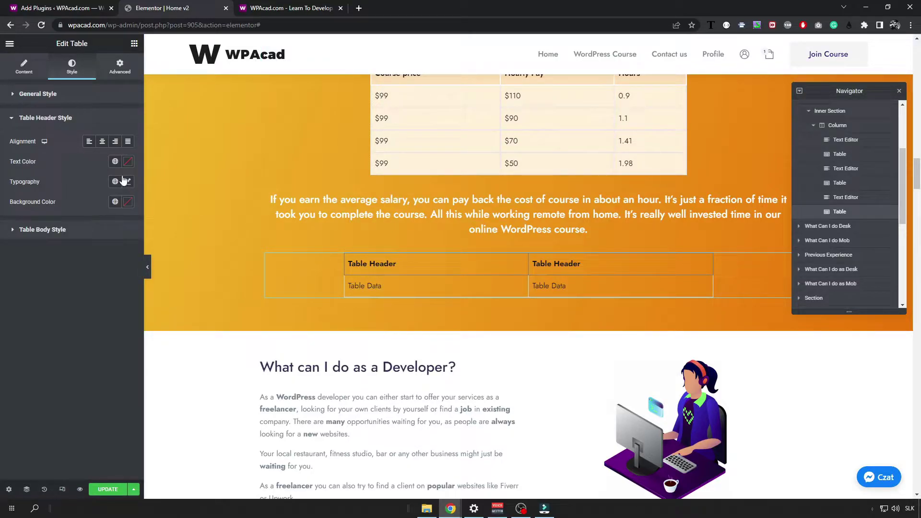
click(127, 204)
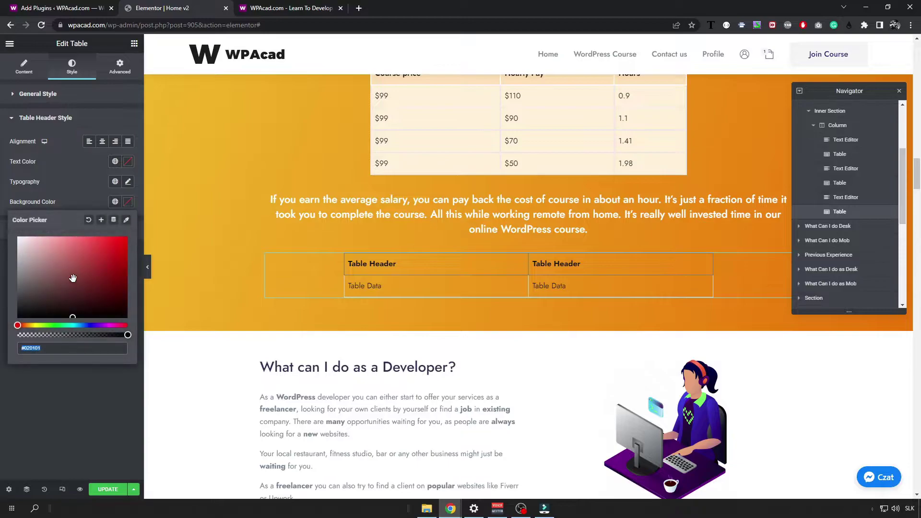
drag(73, 278, 13, 233)
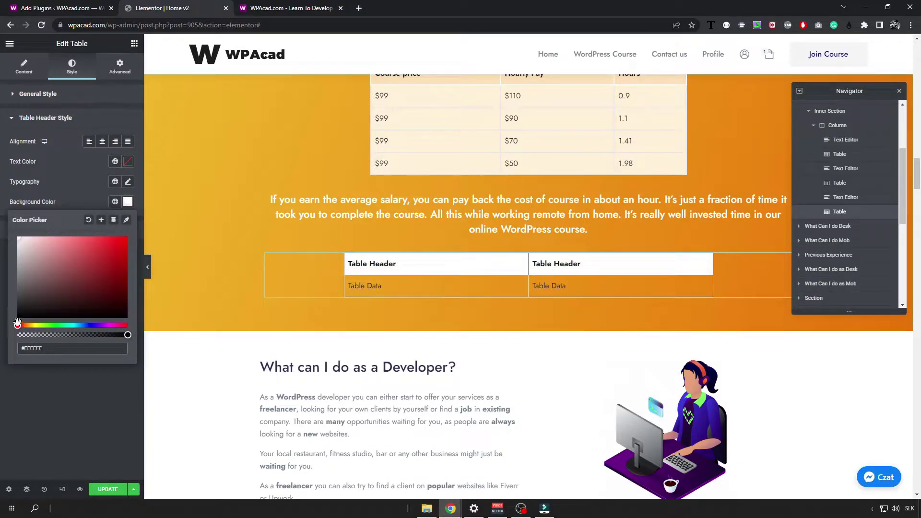
mouse_move(18, 325)
mouse_down()
mouse_move(48, 327)
mouse_move(26, 326)
mouse_up()
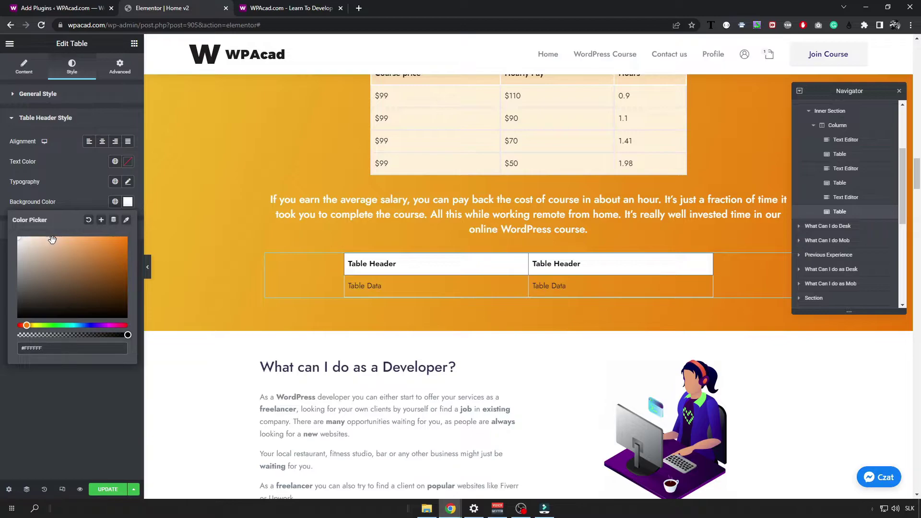
mouse_move(52, 239)
mouse_down()
mouse_move(41, 240)
mouse_move(55, 226)
mouse_move(38, 229)
mouse_move(56, 224)
mouse_move(57, 250)
mouse_move(58, 223)
mouse_up()
drag(25, 325, 28, 326)
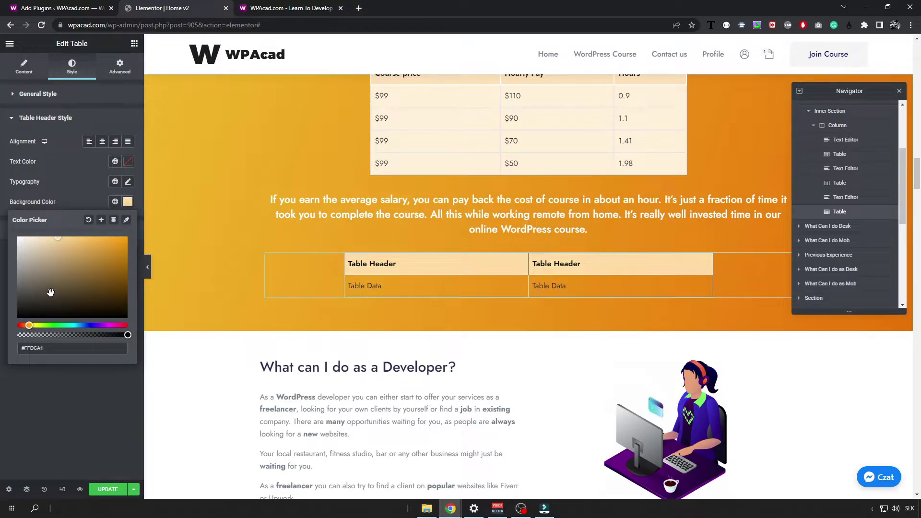
Step: Settle the header on a warmer peach and set Table Body Style background to #F0F0F0
drag(50, 239, 63, 240)
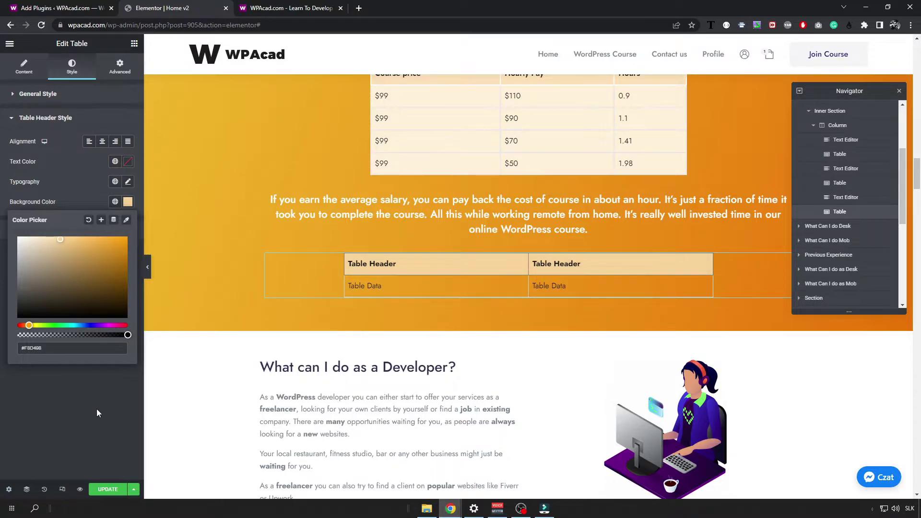
click(97, 409)
click(54, 230)
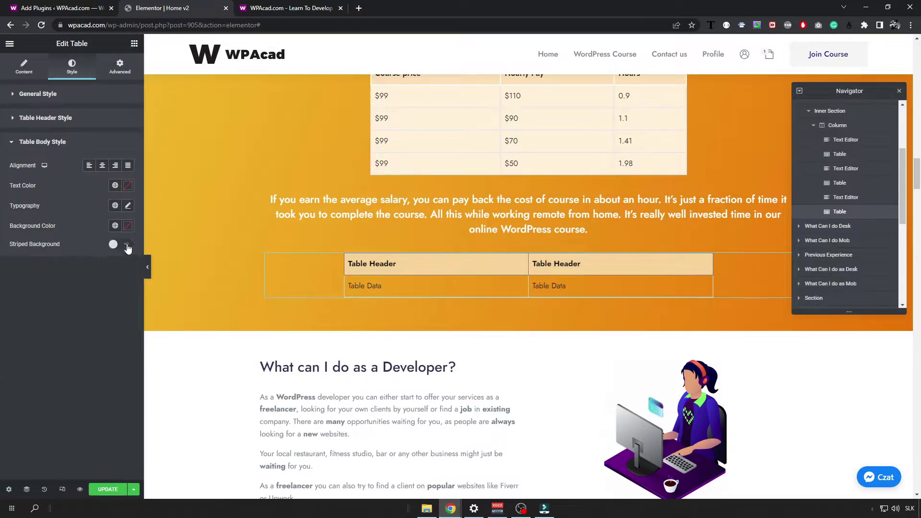
click(128, 226)
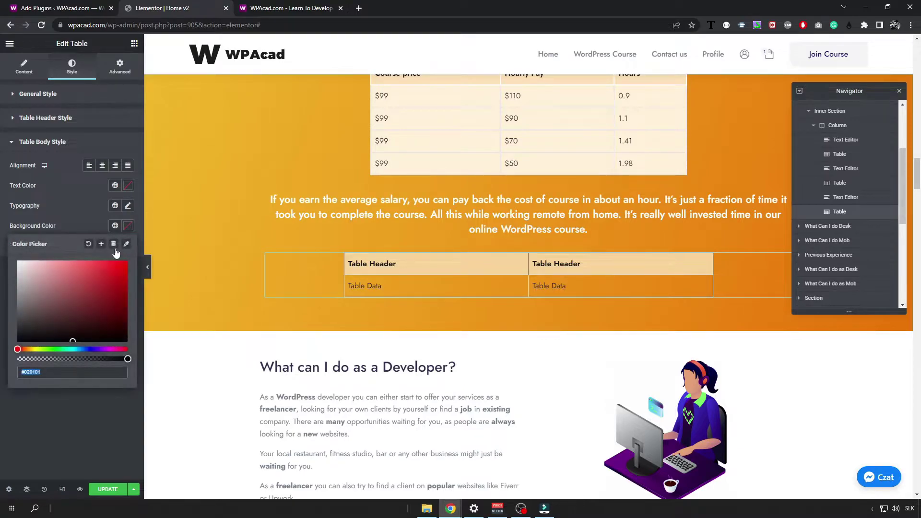
click(18, 262)
drag(18, 262, 19, 265)
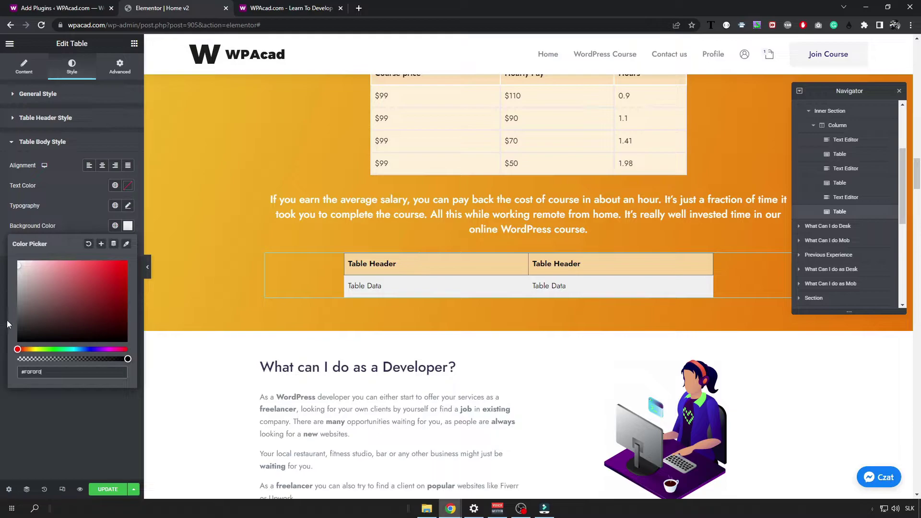
click(41, 422)
Step: In General Style, give the table cells solid white #FFFFFF borders of width 2
click(46, 96)
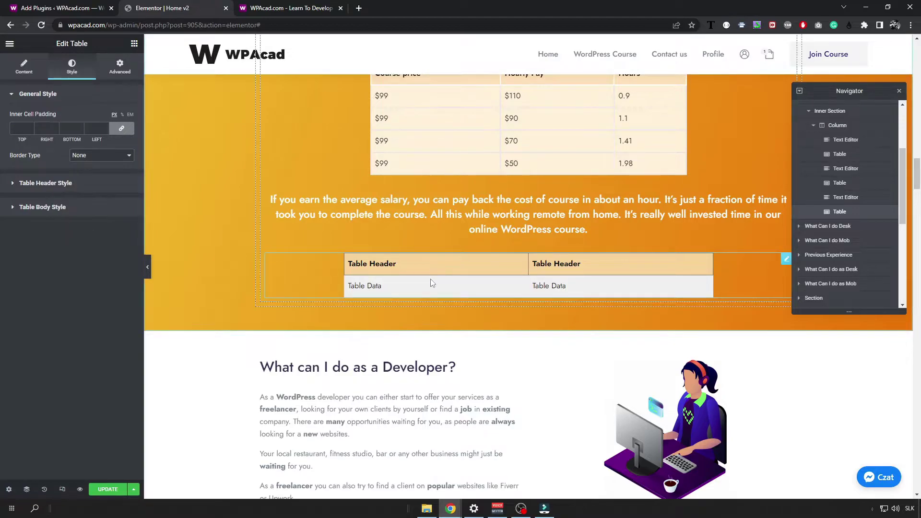
scroll(340, 283, up, 1)
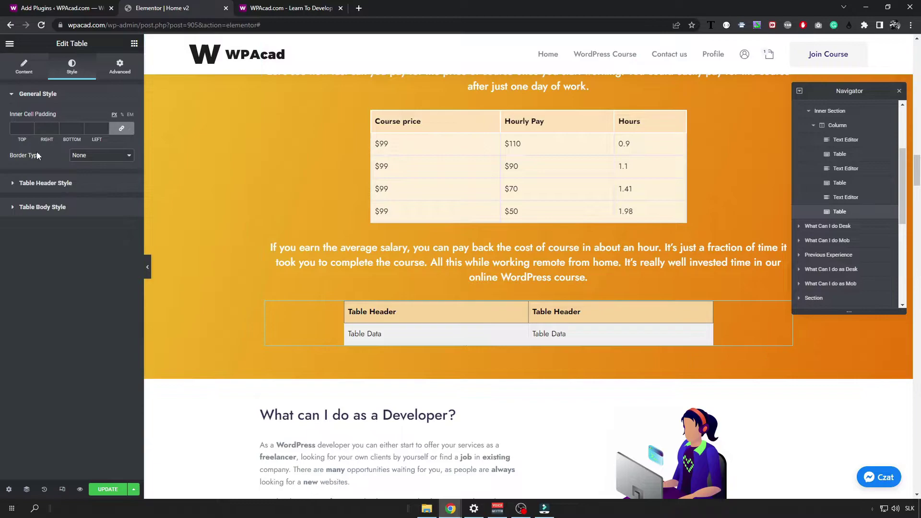
click(21, 76)
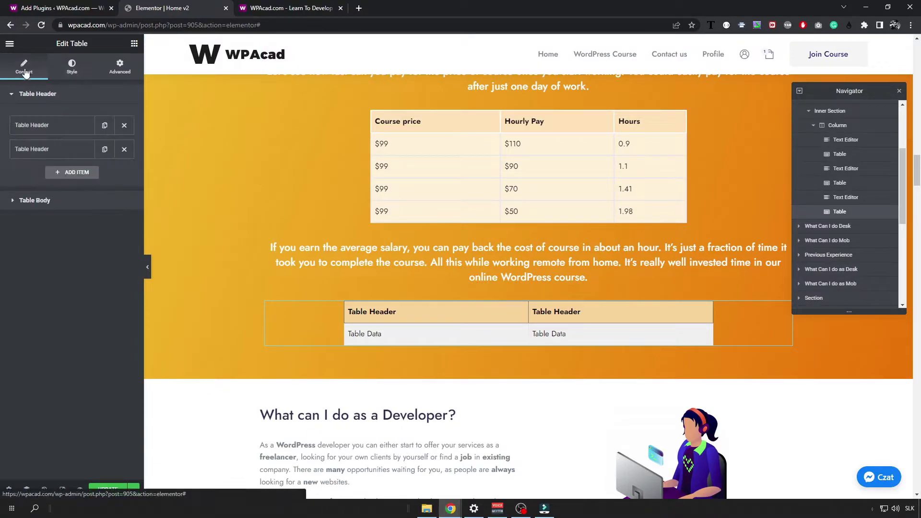
click(68, 66)
click(50, 182)
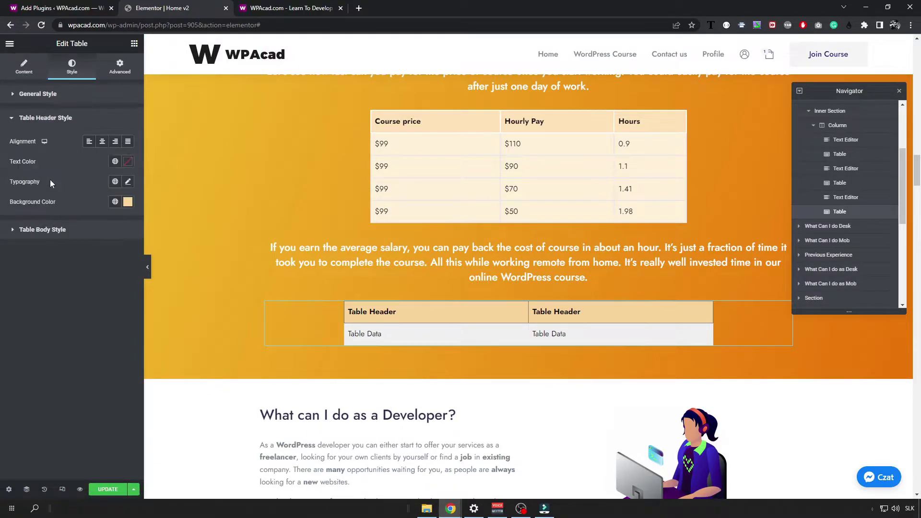
click(53, 93)
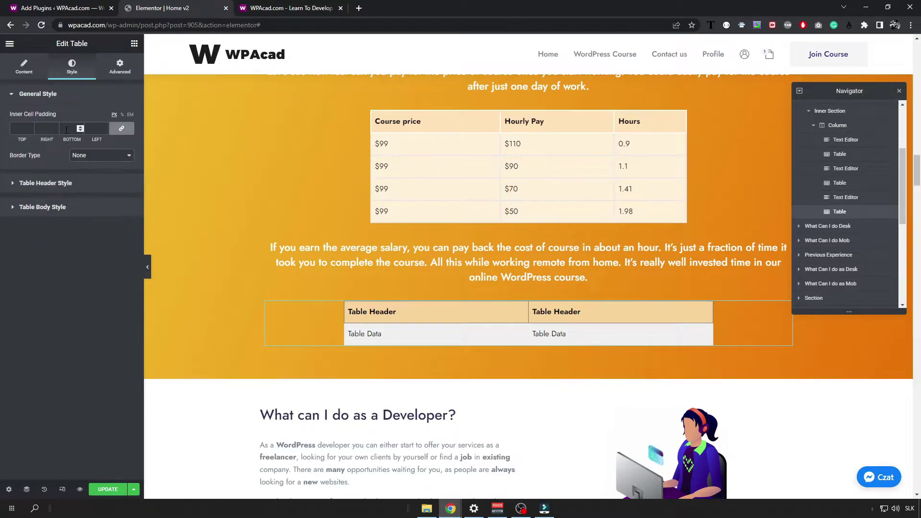
click(77, 156)
click(79, 173)
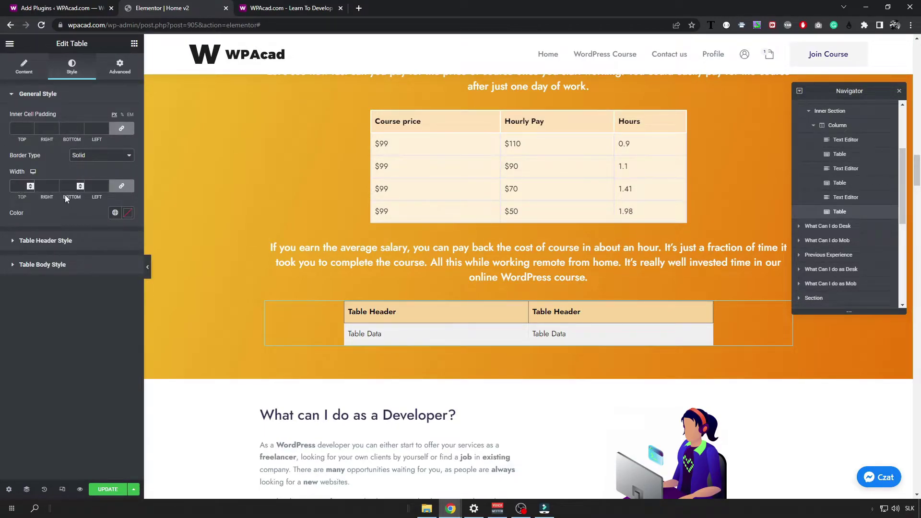
click(127, 213)
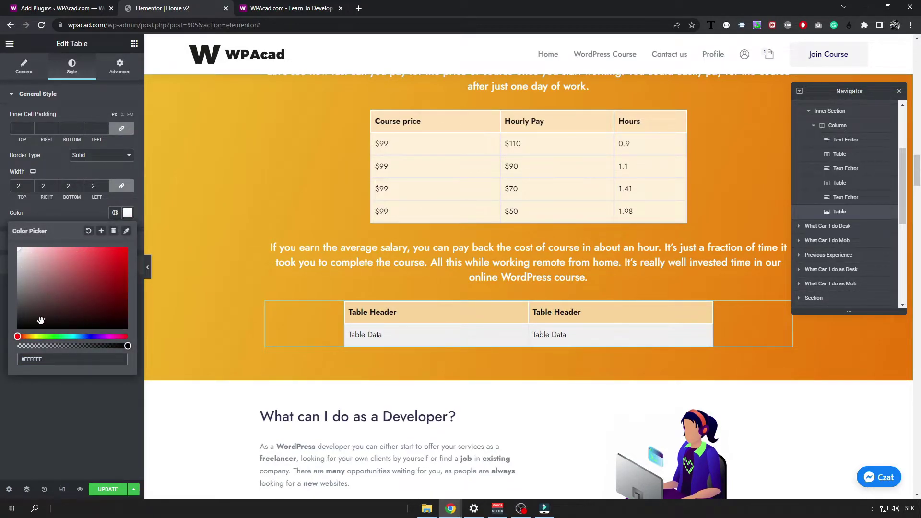
click(67, 407)
scroll(323, 303, down, 1)
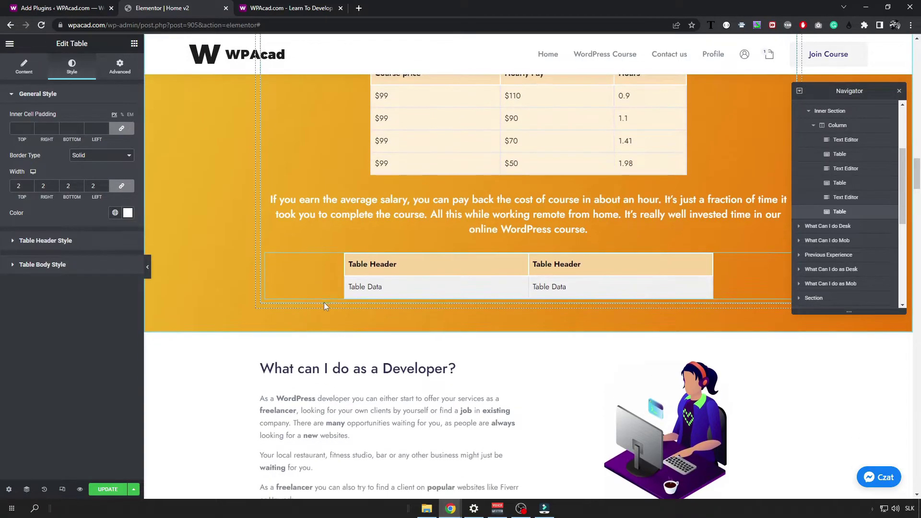
scroll(311, 291, up, 1)
scroll(306, 278, down, 1)
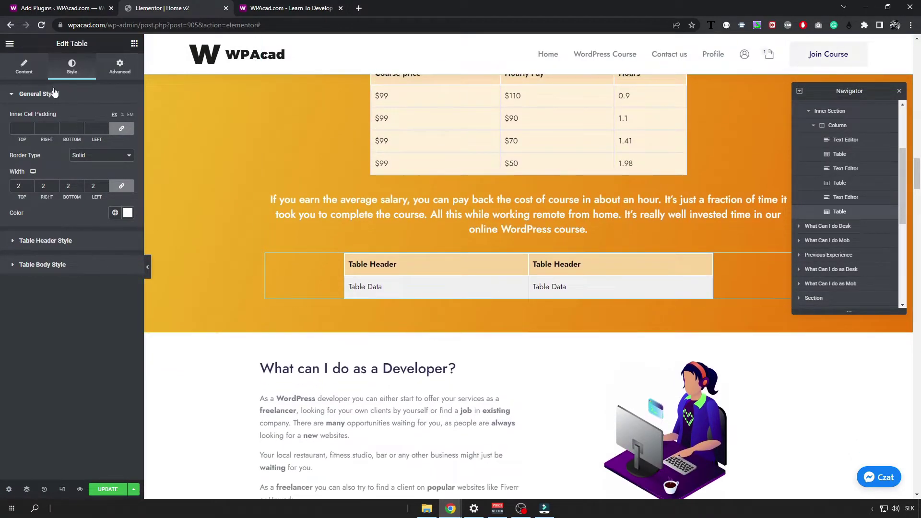
Step: Add a third Table Header item and relabel its text 'Table Header'
click(24, 67)
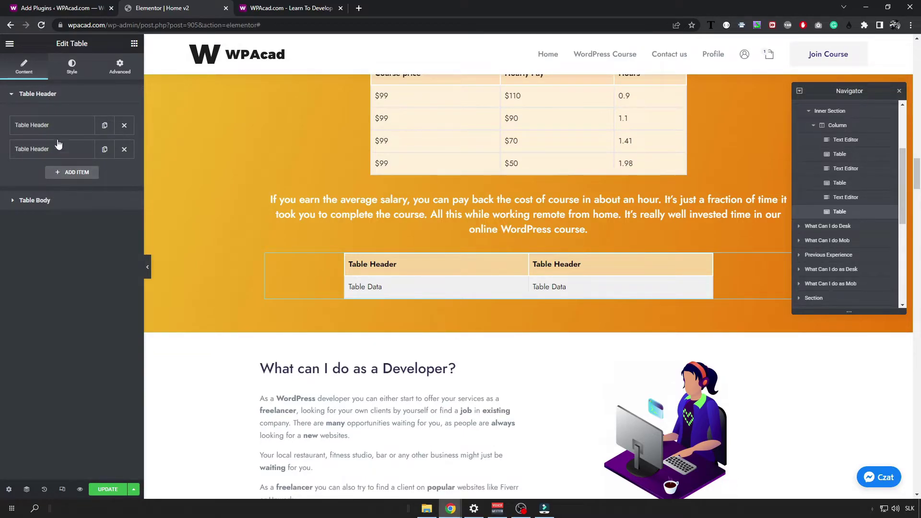
click(62, 175)
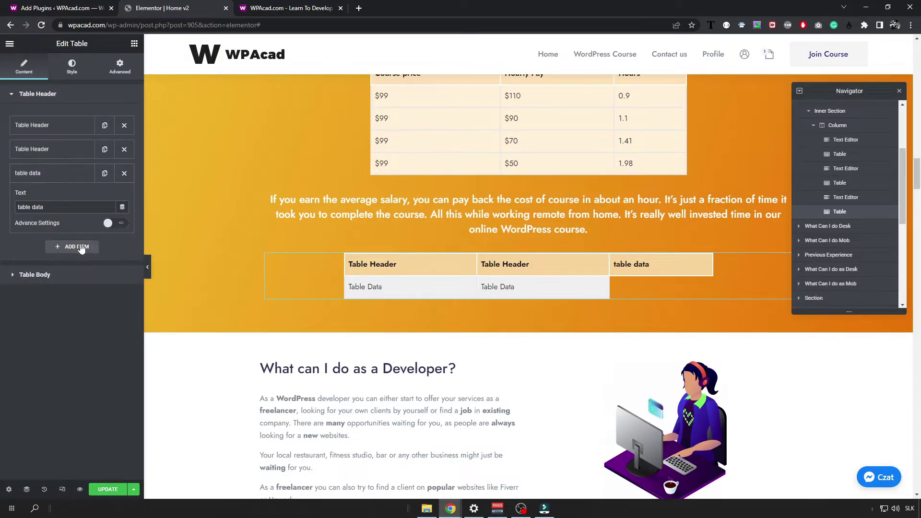
drag(44, 207, 17, 204)
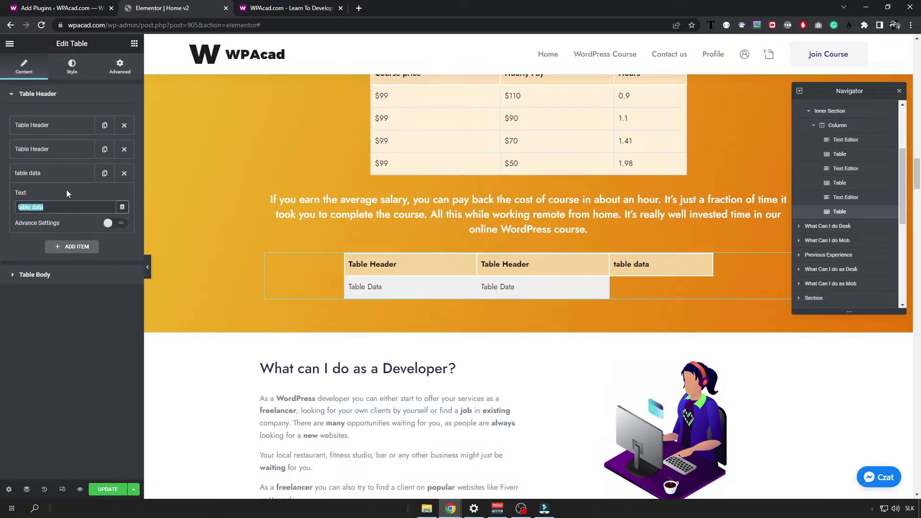
text(Tab)
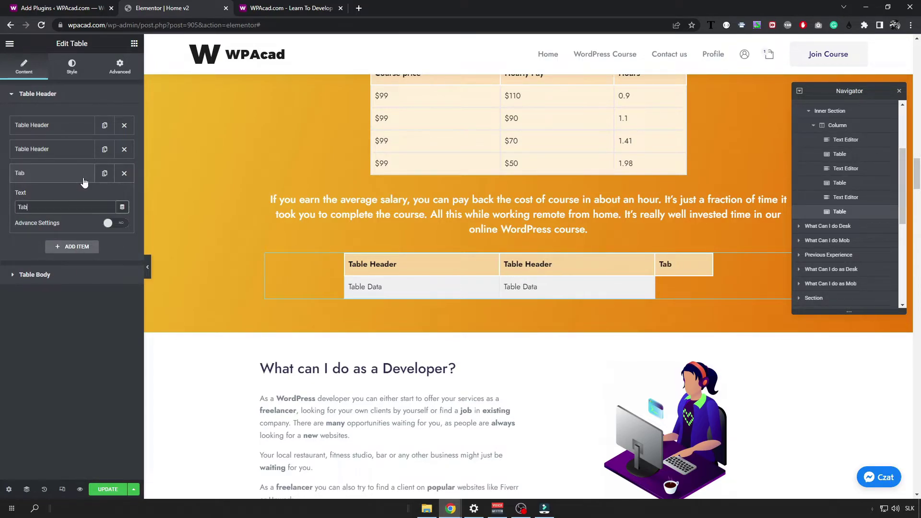
text(le Header)
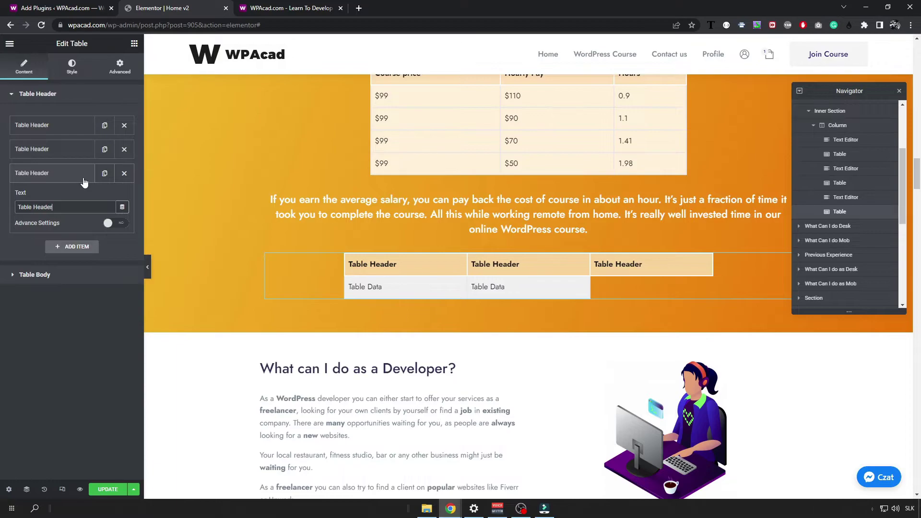
Step: Add body cells, enabling New Row on the fourth and seventh to form three-column rows
click(66, 278)
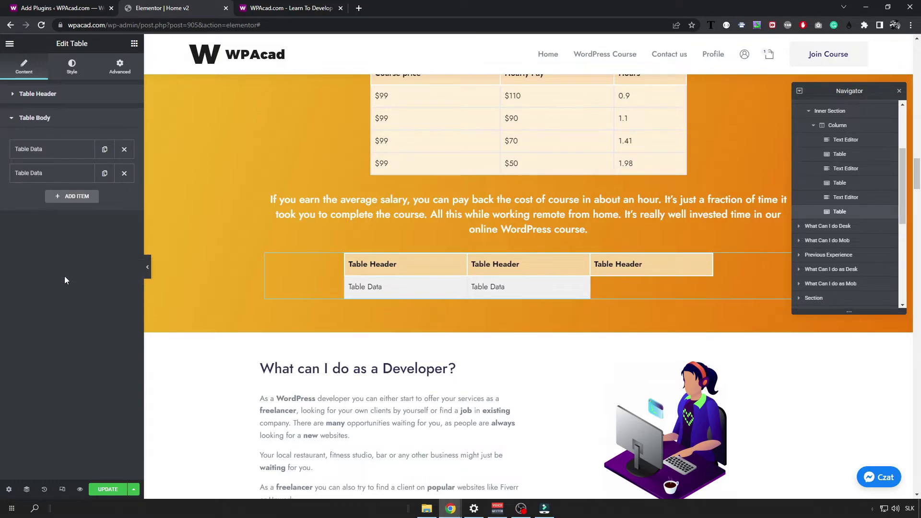
click(73, 197)
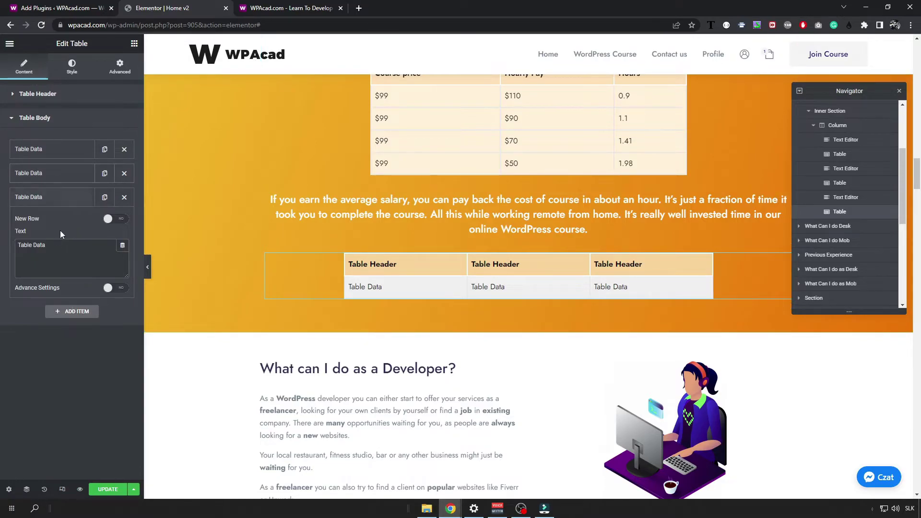
click(69, 314)
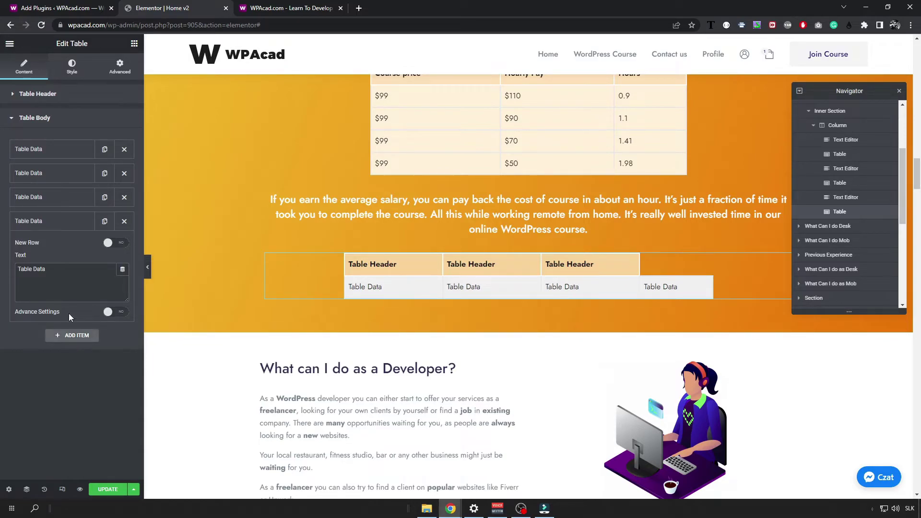
click(115, 245)
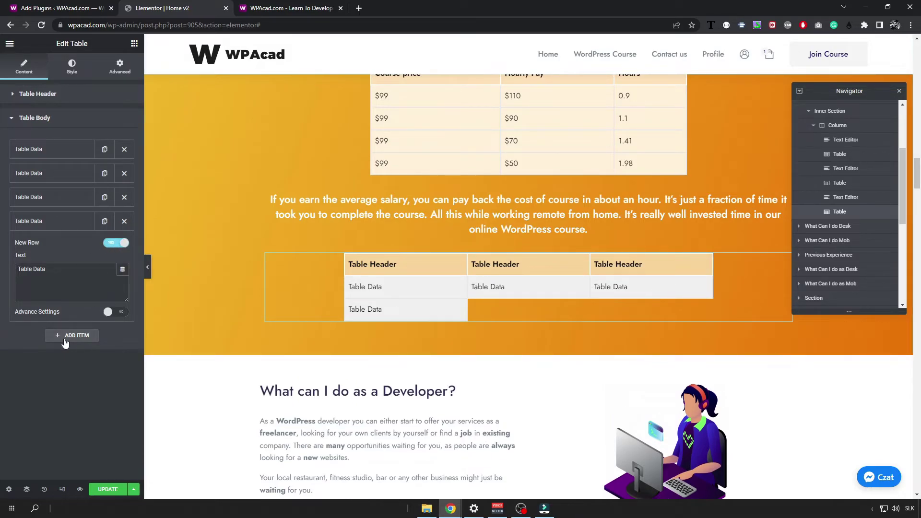
click(91, 336)
click(69, 366)
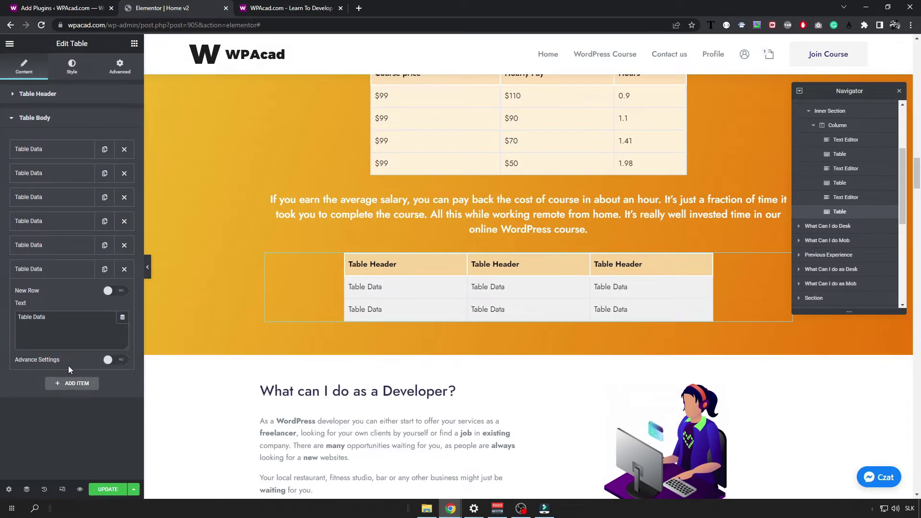
click(85, 389)
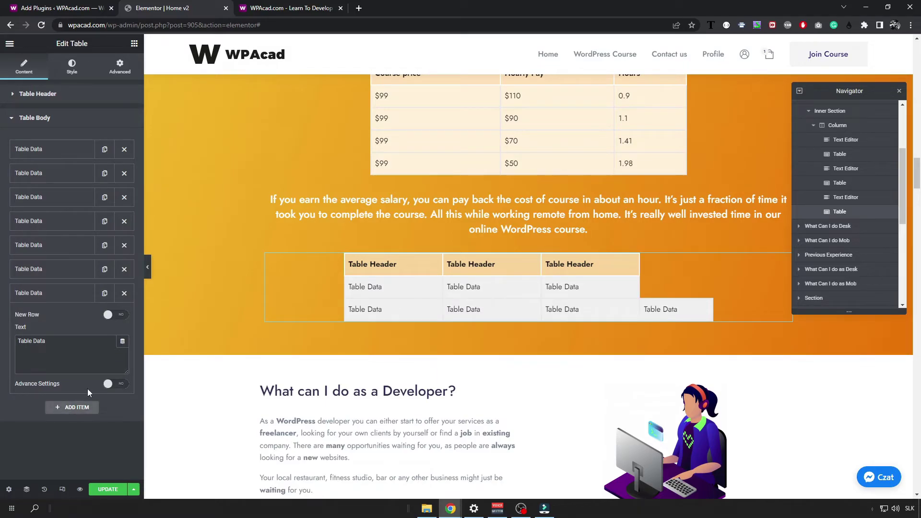
click(109, 315)
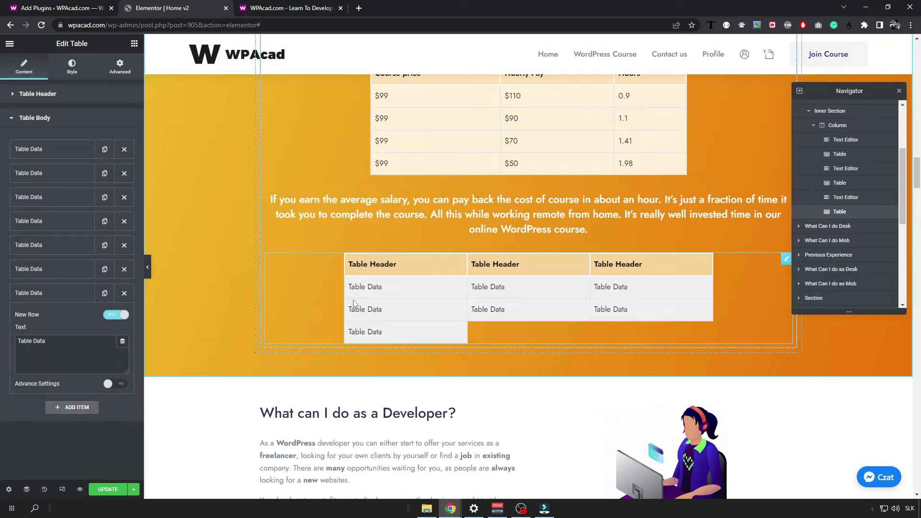
Step: Return to the Style tab showing General Style's solid width-2 borders
click(72, 68)
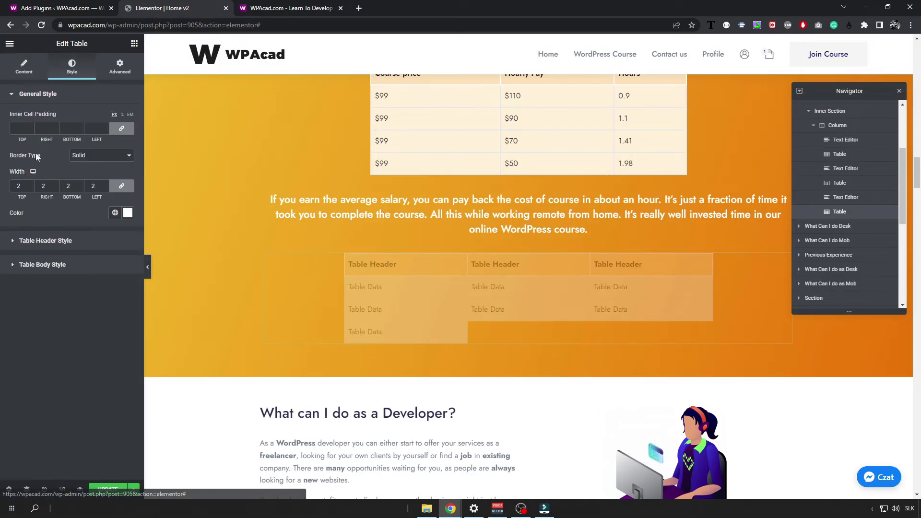